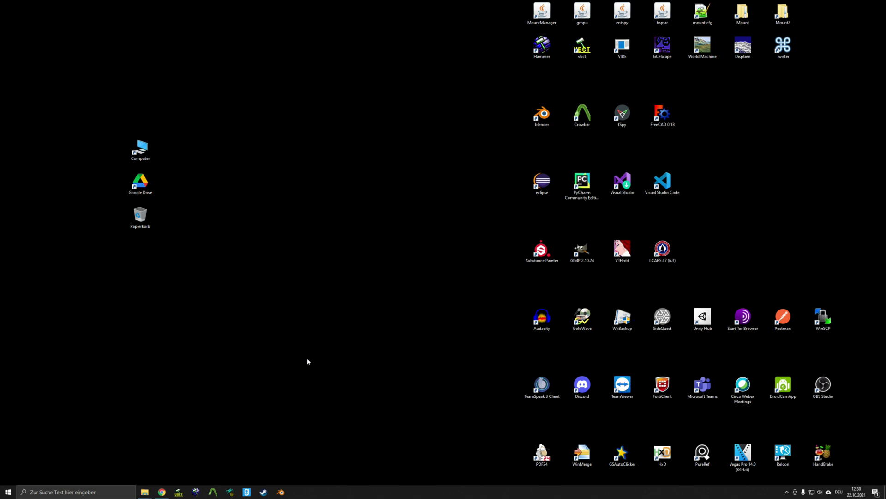
Look over the contents of the already open garrysmod folder in File Explorer, and minimize its window.
{"action": "mouse_move", "coordinate": [150, 491]}
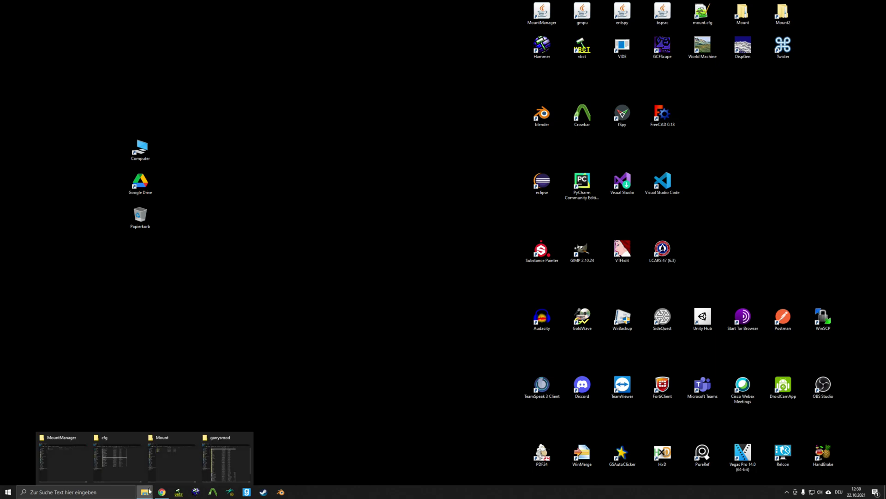
{"action": "left_click", "coordinate": [234, 471]}
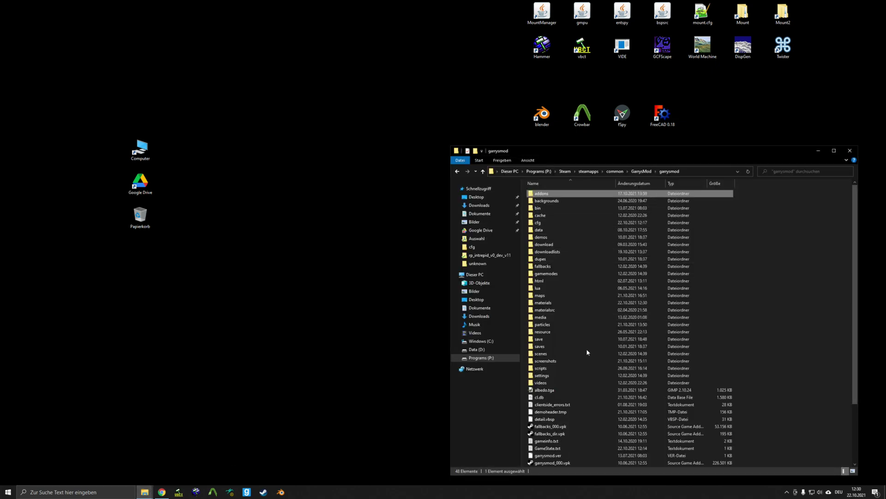
{"action": "left_click", "coordinate": [818, 150]}
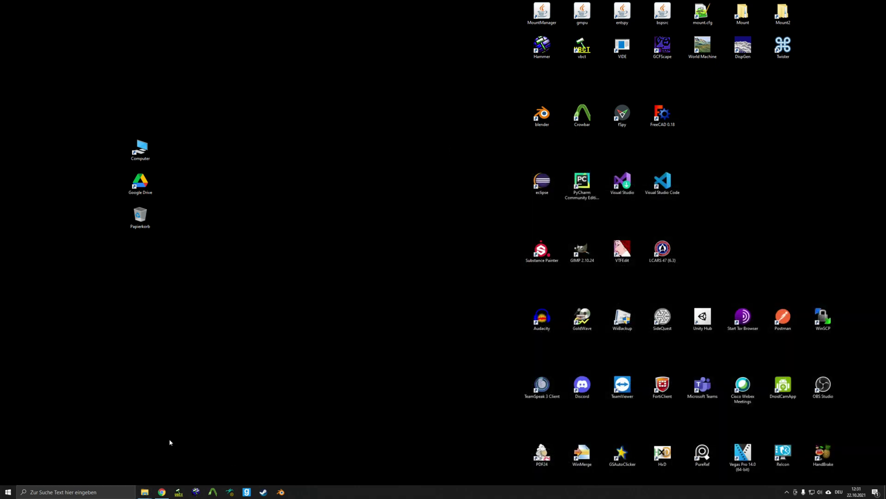
Switch to Chrome, download Garry's Mod MountManager from the developer's downloads page, and minimize the browser.
{"action": "left_click", "coordinate": [162, 492]}
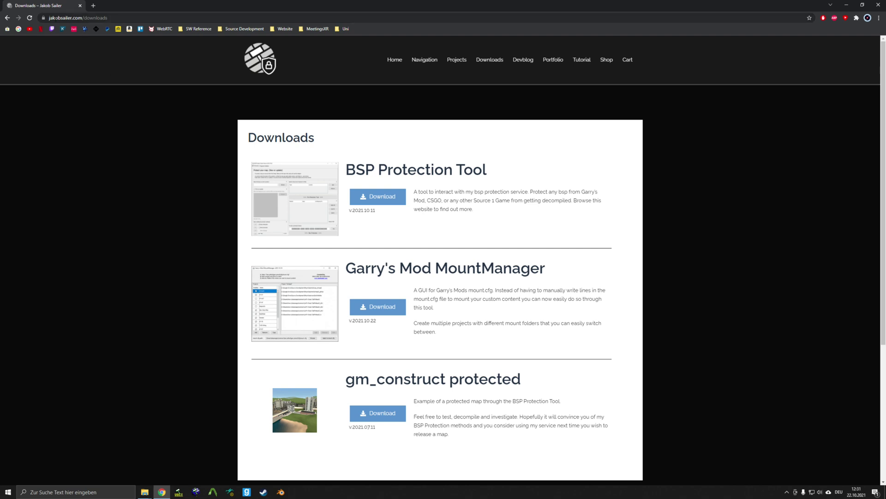
{"action": "left_click", "coordinate": [123, 20]}
{"action": "double_click", "coordinate": [123, 20]}
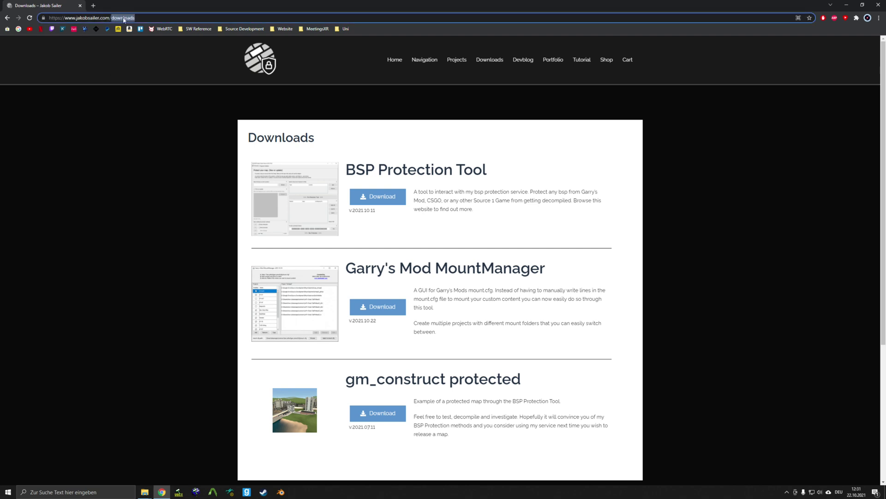
{"action": "key", "text": "BackSpace"}
{"action": "key", "text": "Return"}
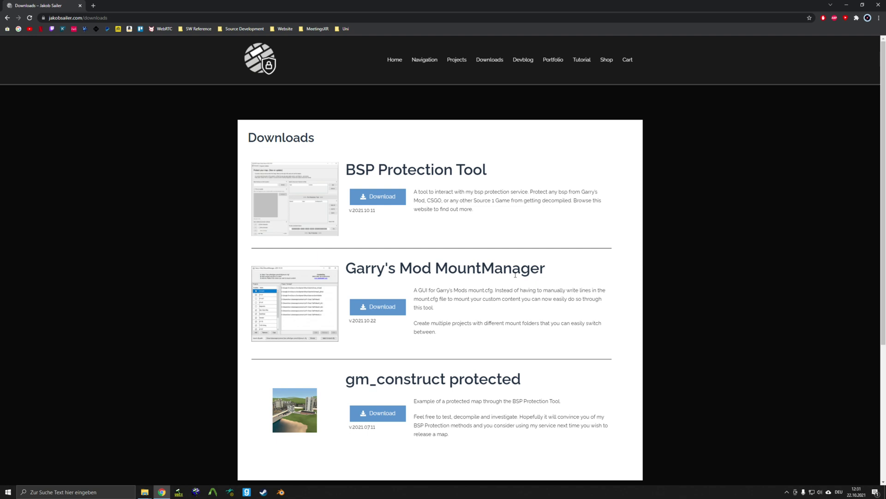
{"action": "left_click", "coordinate": [377, 313]}
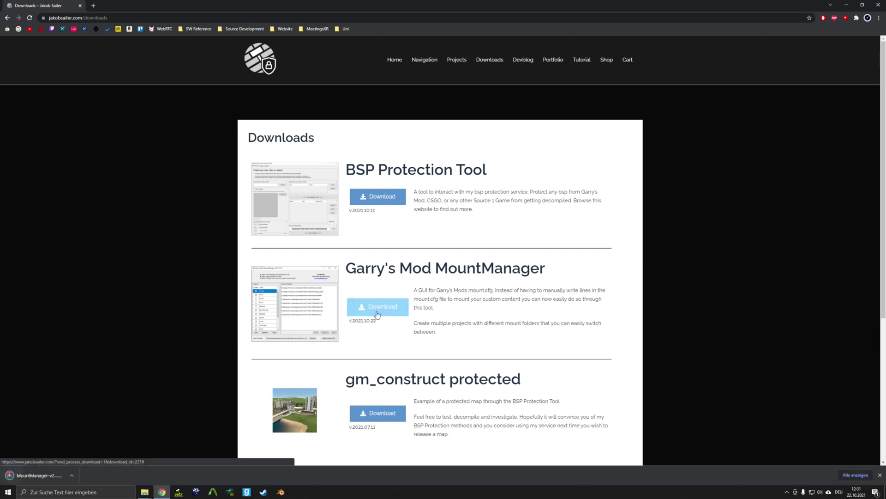
{"action": "left_click", "coordinate": [847, 5]}
Launch MountManager from the desktop shortcut and dismiss the missing mount.cfg notice.
{"action": "left_click_drag", "start_coordinate": [462, 121], "coordinate": [341, 254]}
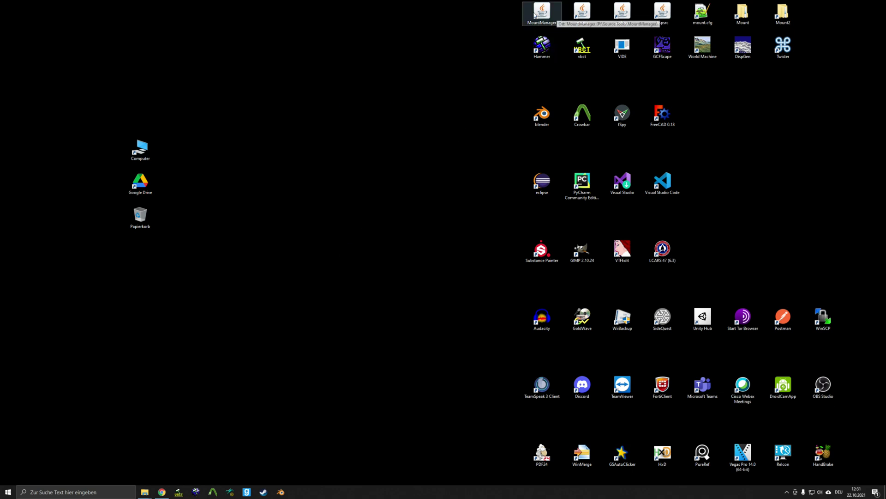
{"action": "double_click", "coordinate": [547, 16]}
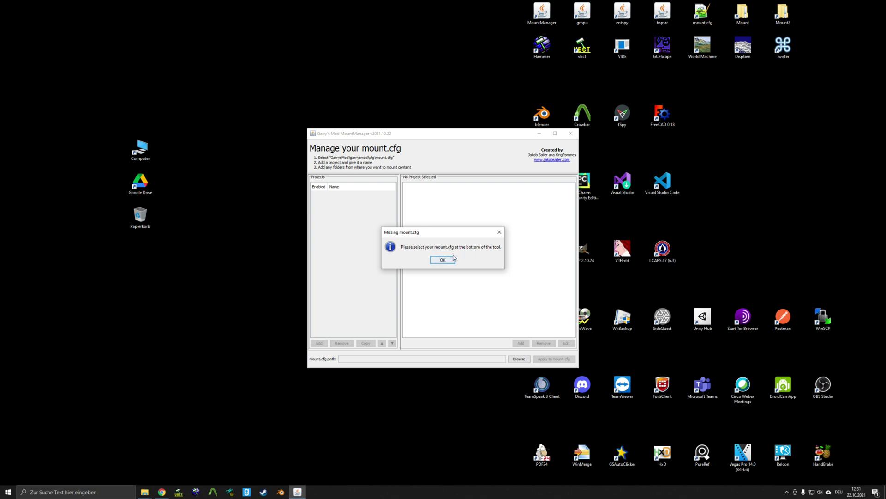
{"action": "left_click", "coordinate": [442, 260]}
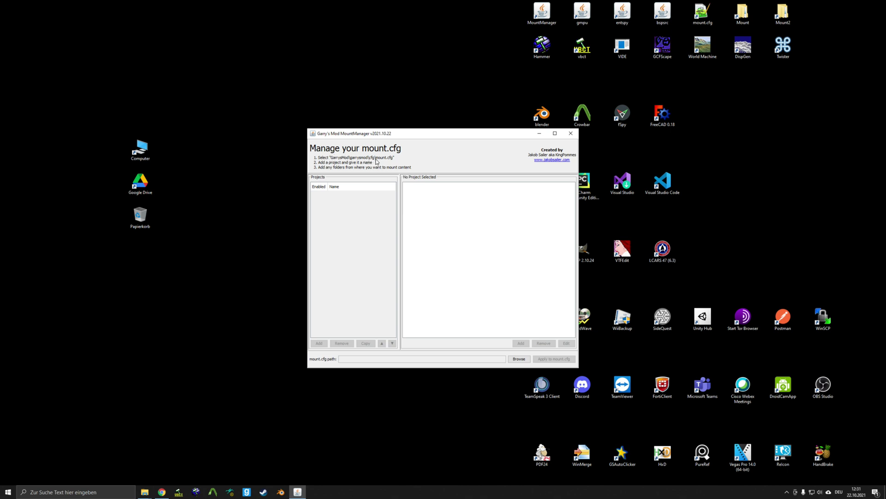
Set the mount.cfg path to P:\Steam\steamapps\common\GarrysMod\garrysmod\cfg\mount.cfg by browsing to the file.
{"action": "left_click", "coordinate": [511, 360]}
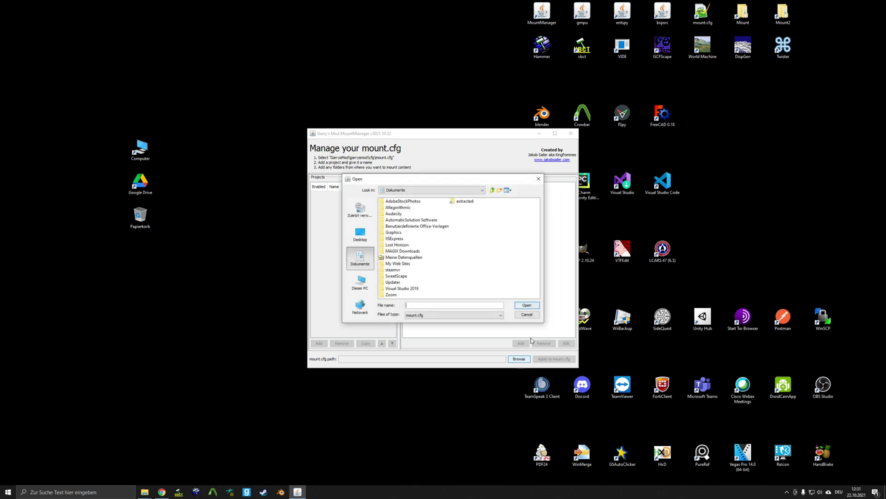
{"action": "left_click", "coordinate": [373, 283]}
{"action": "double_click", "coordinate": [393, 263]}
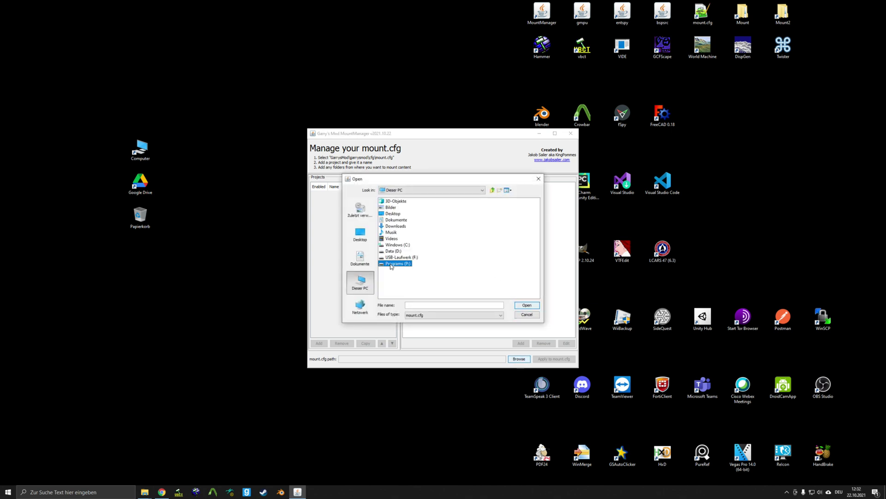
{"action": "left_click_drag", "start_coordinate": [475, 295], "coordinate": [522, 297]}
{"action": "double_click", "coordinate": [461, 201]}
{"action": "double_click", "coordinate": [425, 213]}
{"action": "double_click", "coordinate": [392, 201]}
{"action": "double_click", "coordinate": [394, 233]}
{"action": "left_click", "coordinate": [396, 214]}
{"action": "double_click", "coordinate": [396, 213]}
{"action": "double_click", "coordinate": [392, 225]}
{"action": "double_click", "coordinate": [397, 247]}
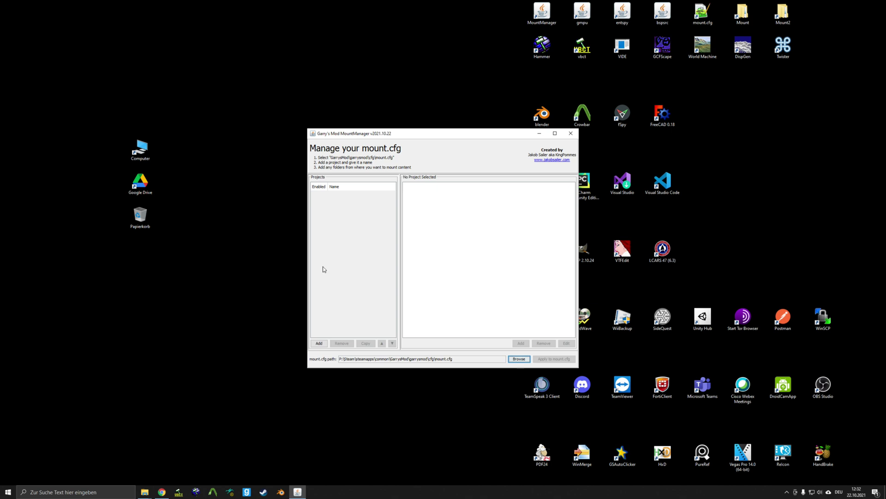
Add a new project named "Intrepid".
{"action": "left_click", "coordinate": [319, 343]}
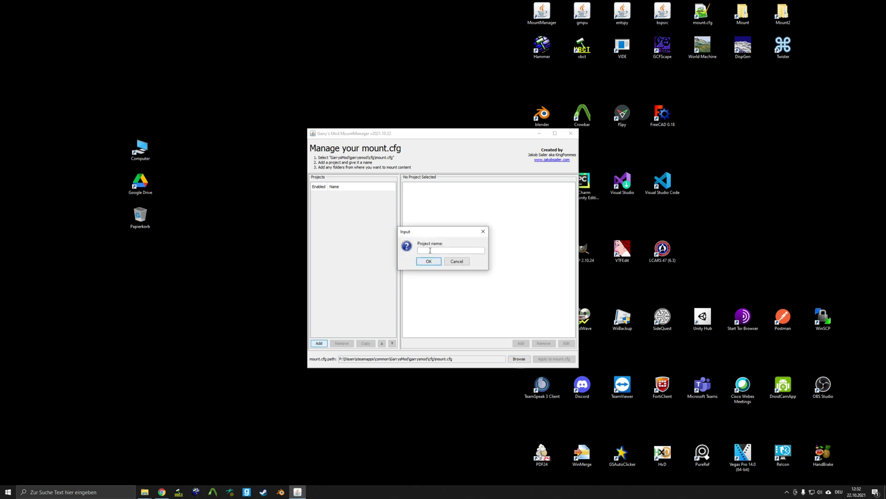
{"action": "type", "text": "Intrepid"}
{"action": "left_click", "coordinate": [429, 261]}
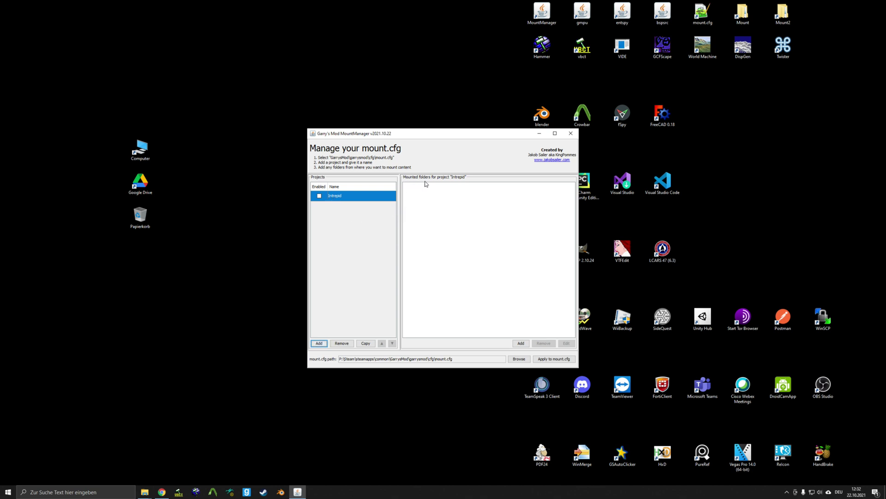
Start adding a mounted folder to the Intrepid project and browse to the Mount folder on the desktop.
{"action": "left_click", "coordinate": [520, 344]}
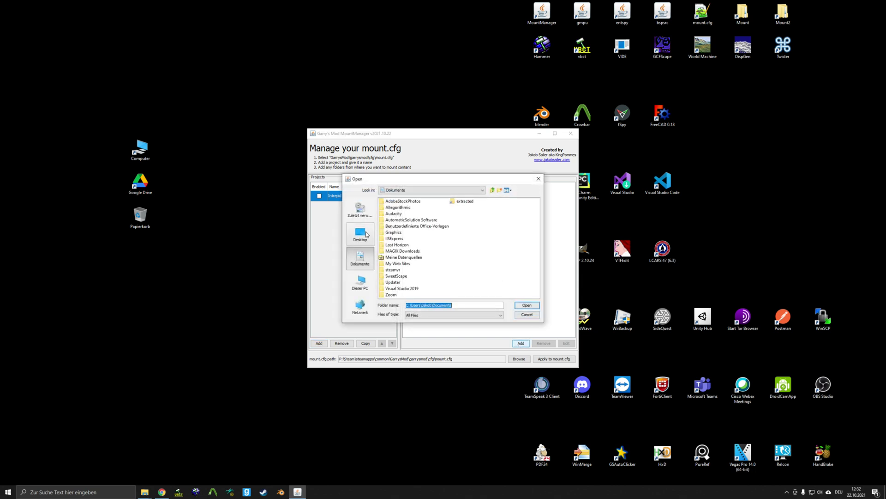
{"action": "left_click", "coordinate": [366, 234]}
{"action": "double_click", "coordinate": [387, 240]}
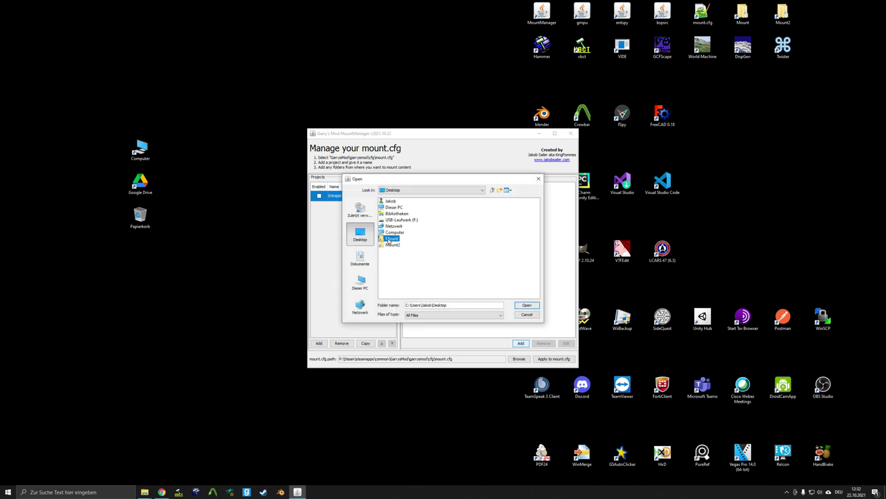
{"action": "left_click_drag", "start_coordinate": [422, 179], "coordinate": [427, 198]}
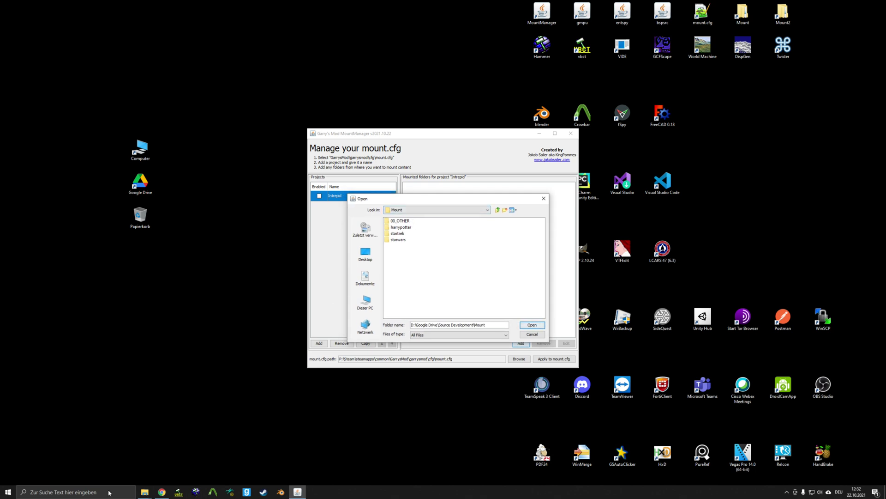
In File Explorer, examine the content folders, such as materials, models and particles, inside Mount\startrek\wip_intrepid.
{"action": "mouse_move", "coordinate": [144, 492]}
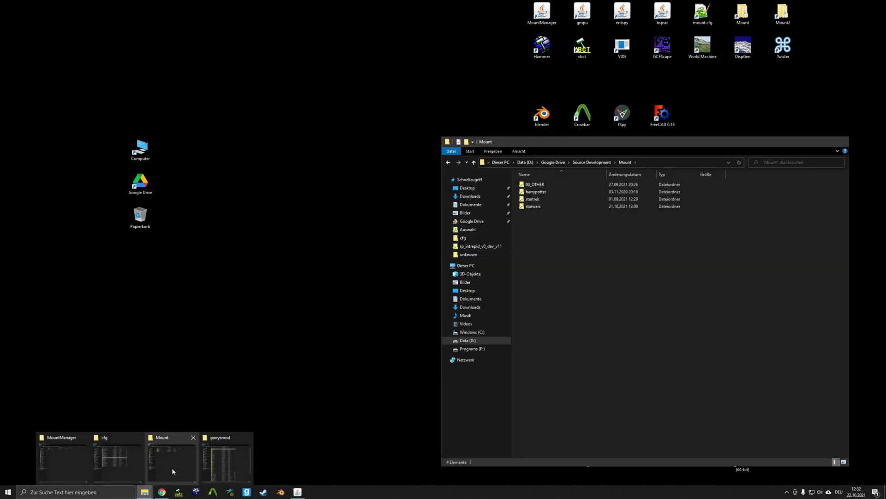
{"action": "left_click", "coordinate": [171, 467]}
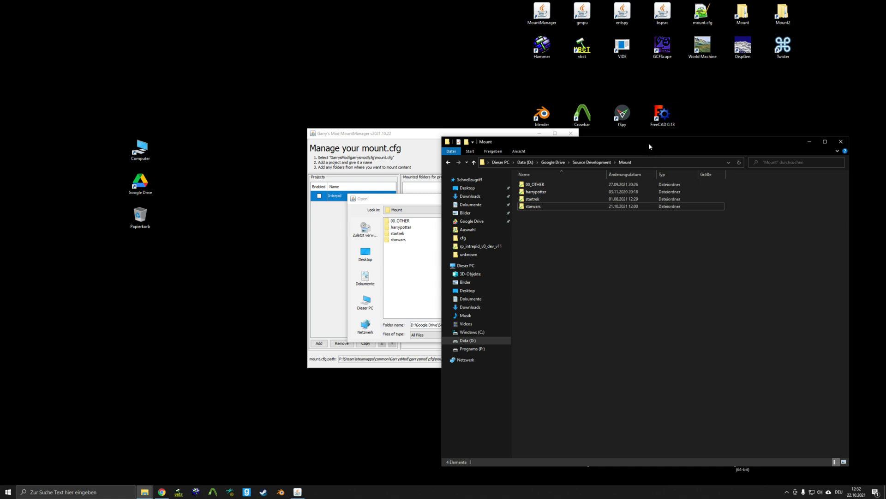
{"action": "left_click_drag", "start_coordinate": [649, 142], "coordinate": [630, 155]}
{"action": "double_click", "coordinate": [514, 212]}
{"action": "double_click", "coordinate": [527, 205]}
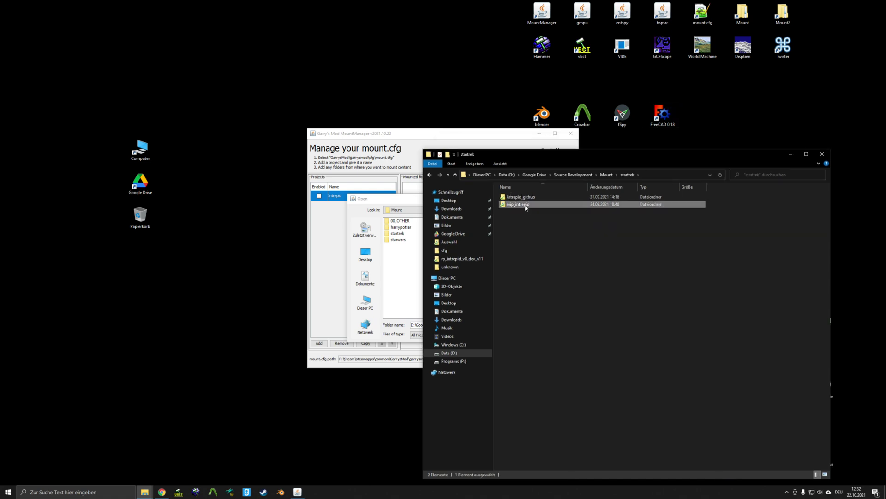
{"action": "left_click", "coordinate": [531, 205]}
{"action": "left_click", "coordinate": [542, 218], "text": "shift"}
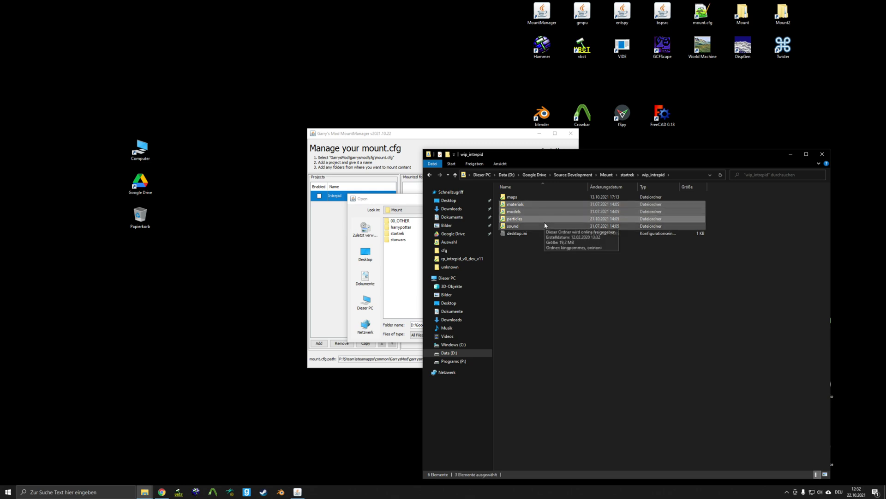
{"action": "left_click", "coordinate": [543, 274]}
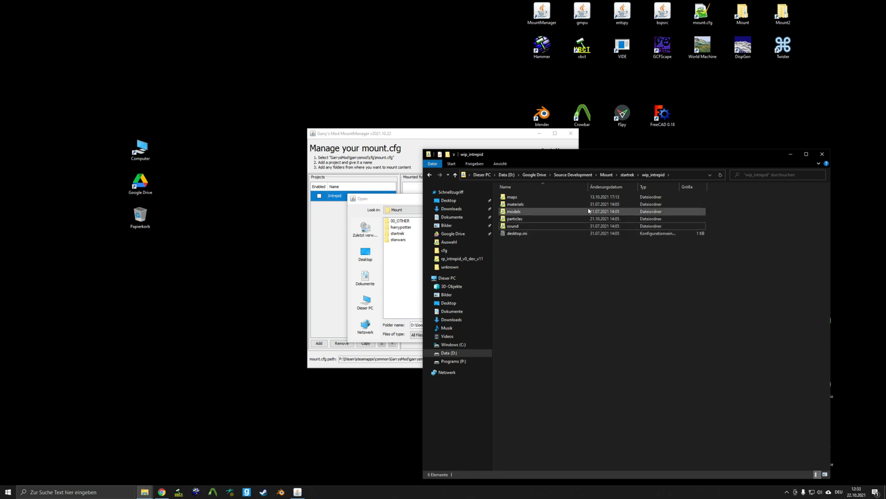
Inspect the nested startrek folder under wip_intrepid's materials, return to the Mount folder, and minimize File Explorer.
{"action": "left_click_drag", "start_coordinate": [582, 156], "coordinate": [558, 157]}
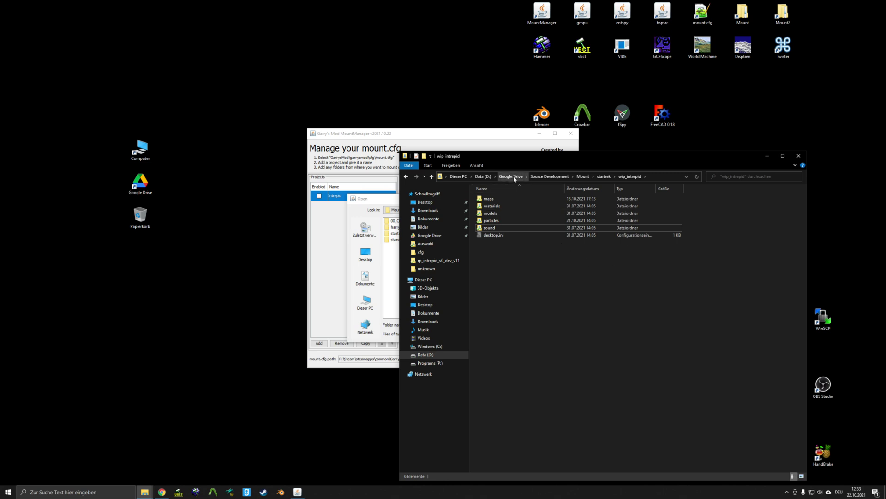
{"action": "left_click_drag", "start_coordinate": [505, 263], "coordinate": [564, 318]}
{"action": "key", "text": "alt+Right"}
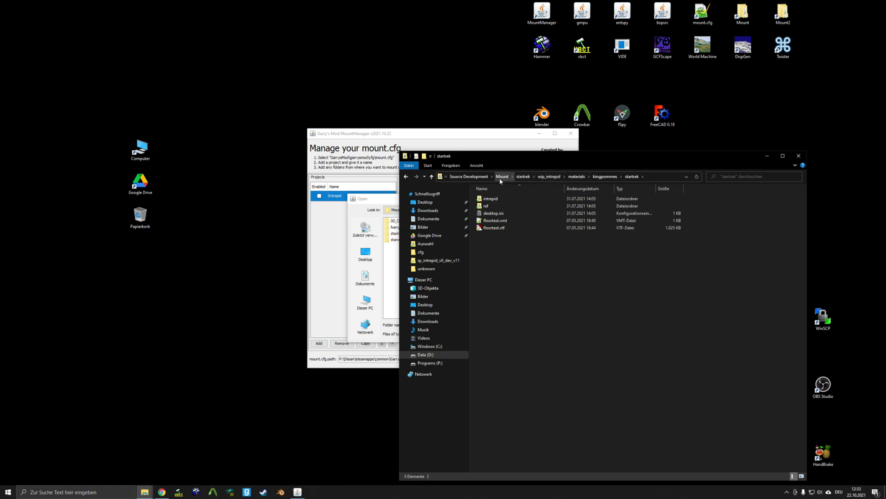
{"action": "left_click", "coordinate": [503, 177]}
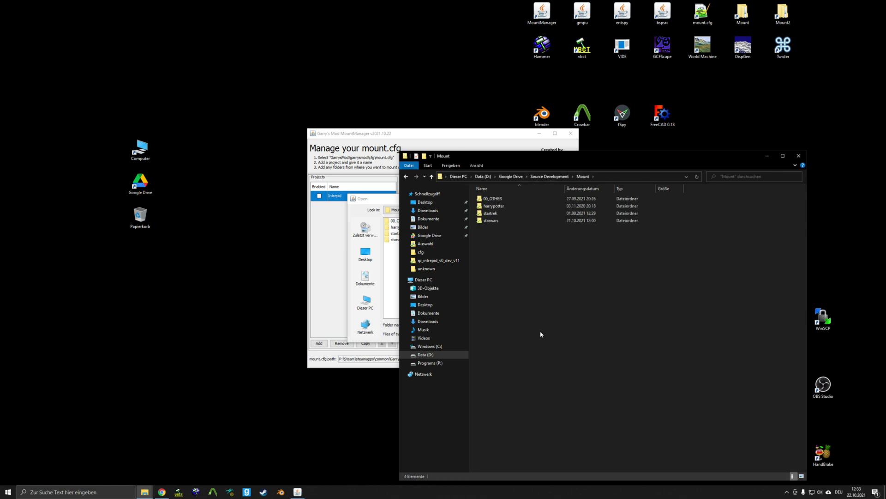
{"action": "left_click_drag", "start_coordinate": [542, 282], "coordinate": [611, 353]}
{"action": "left_click", "coordinate": [767, 157]}
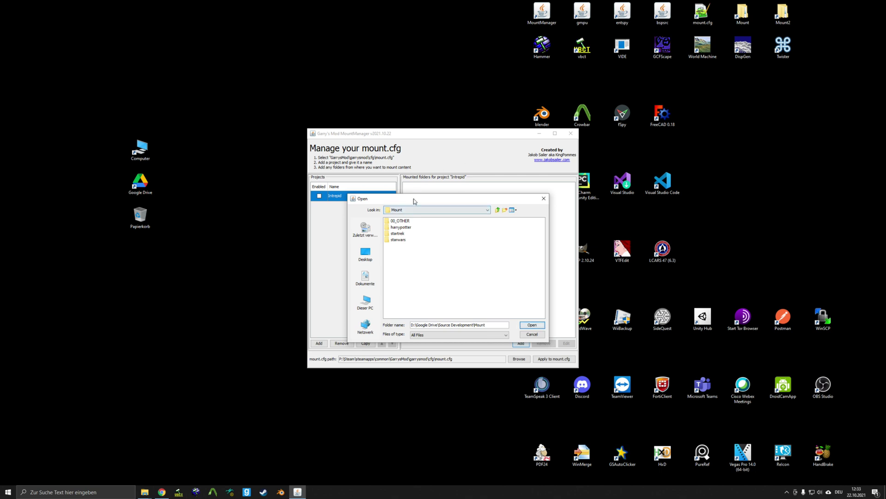
Choose startrek\wip_intrepid in the Mount folder as the mounted folder for the Intrepid project.
{"action": "double_click", "coordinate": [398, 233]}
{"action": "left_click", "coordinate": [396, 227]}
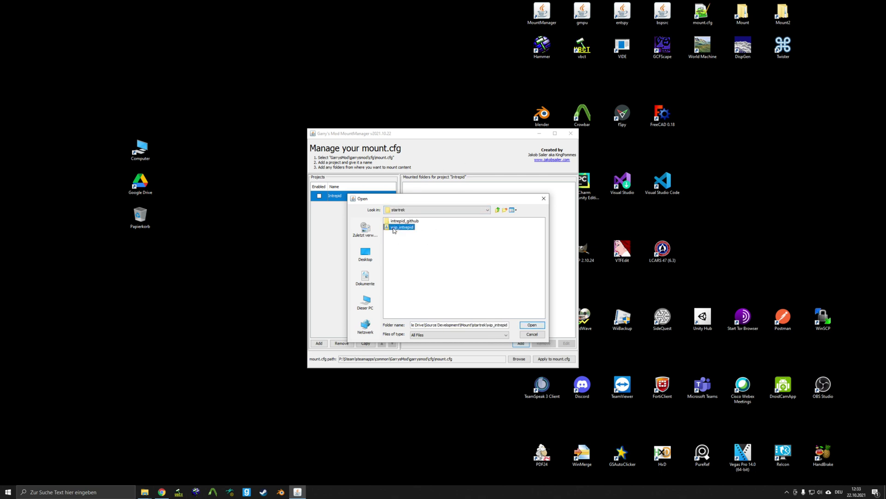
{"action": "left_click", "coordinate": [526, 326]}
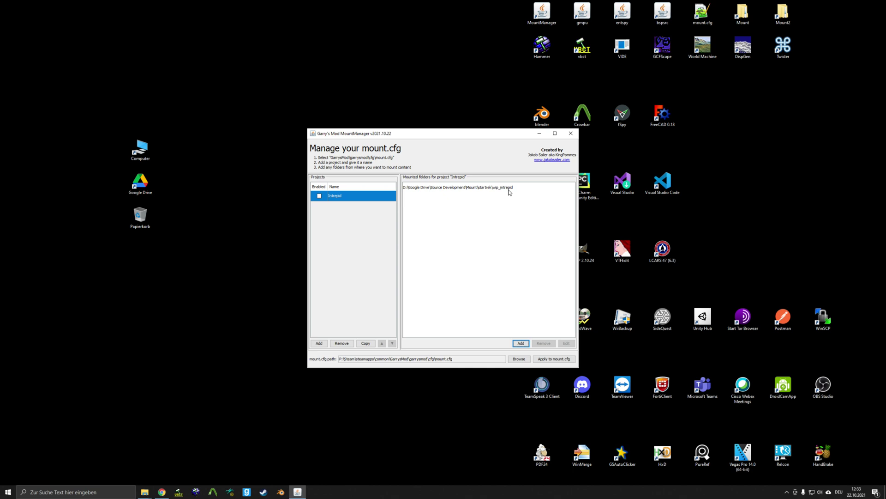
Enable the Intrepid project and apply it to mount.cfg.
{"action": "left_click", "coordinate": [319, 197]}
{"action": "left_click", "coordinate": [543, 360]}
Launch Hammer, open the rp_intrepid_v0_dev_v11 map, and inspect the ship's textured hull in the 3D view.
{"action": "left_click", "coordinate": [196, 348]}
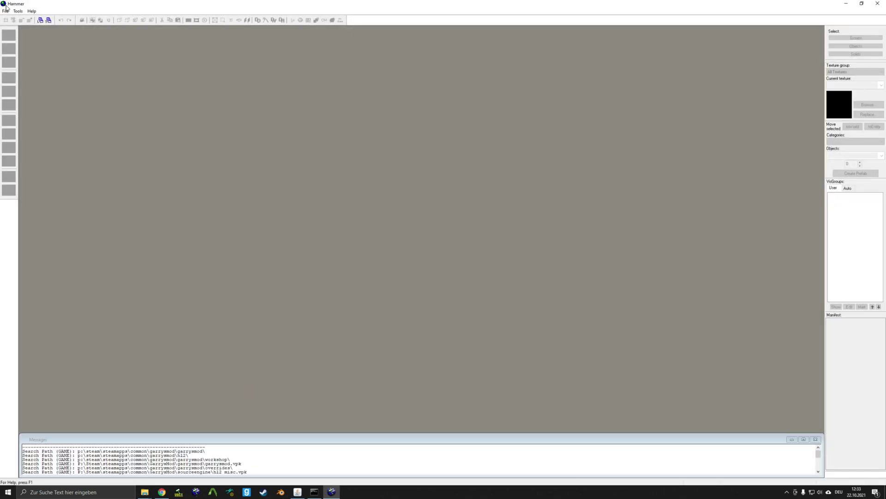
{"action": "left_click", "coordinate": [5, 10]}
{"action": "left_click", "coordinate": [34, 37]}
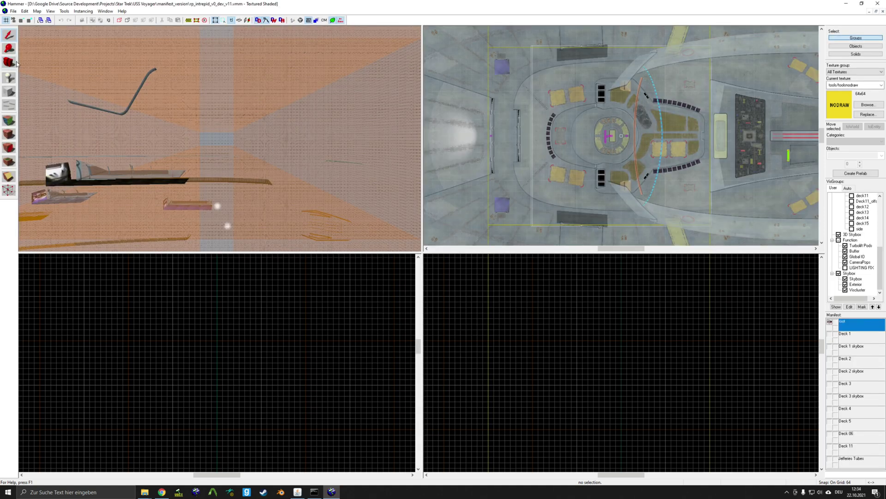
{"action": "left_click", "coordinate": [9, 62]}
{"action": "left_click_drag", "start_coordinate": [99, 91], "coordinate": [221, 141]}
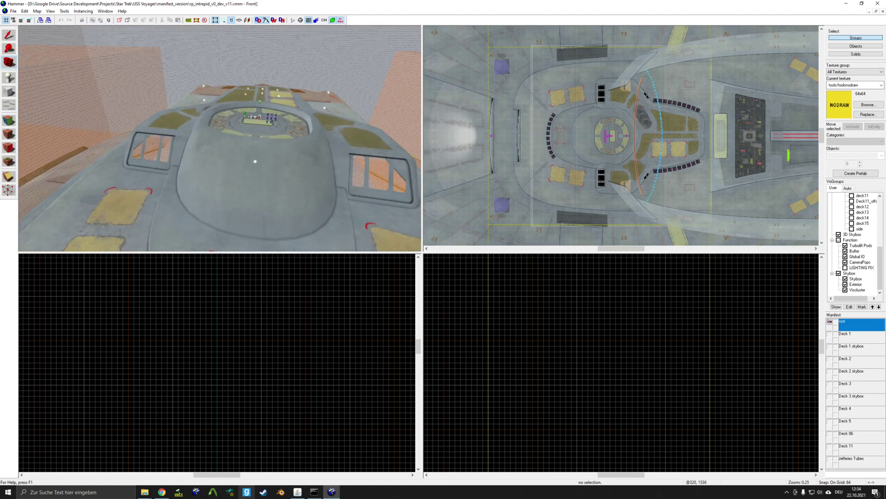
Launch Garry's Mod and start a new game on the Intrepid ship map.
{"action": "left_click", "coordinate": [247, 491]}
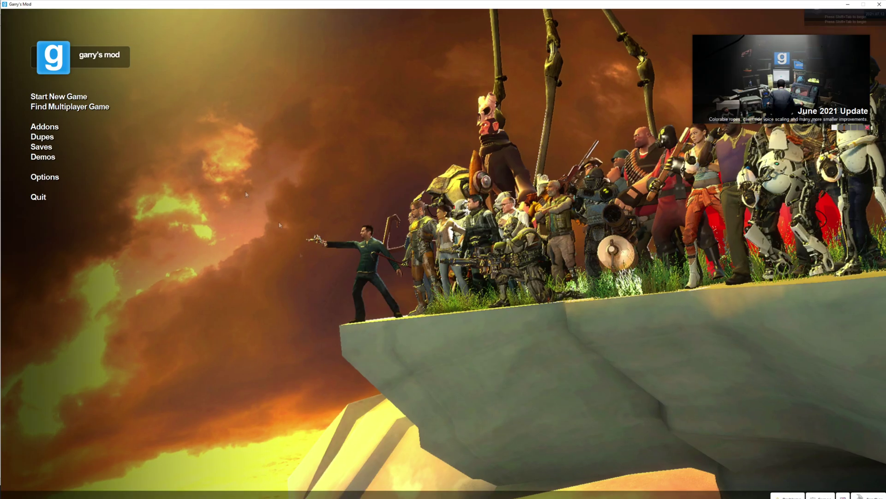
{"action": "left_click", "coordinate": [61, 97]}
{"action": "left_click", "coordinate": [42, 66]}
{"action": "double_click", "coordinate": [152, 117]}
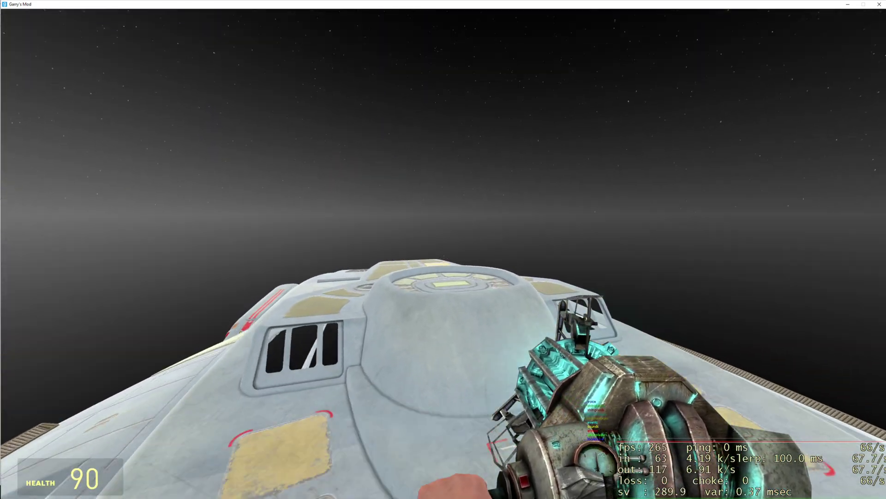
Browse all game models in the spawn menu to the startrek\intrepid folder, examine its custom props, and leave Garry's Mod.
{"action": "key", "text": "q"}
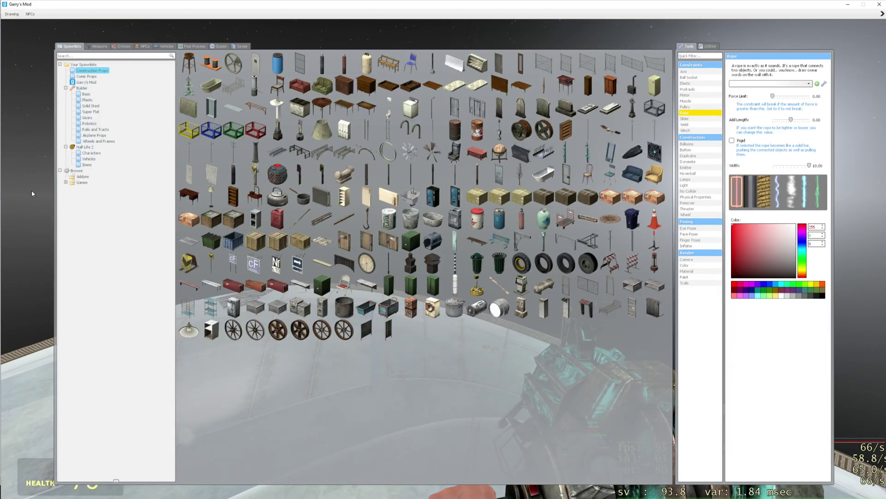
{"action": "left_click", "coordinate": [66, 182]}
{"action": "left_click", "coordinate": [71, 187]}
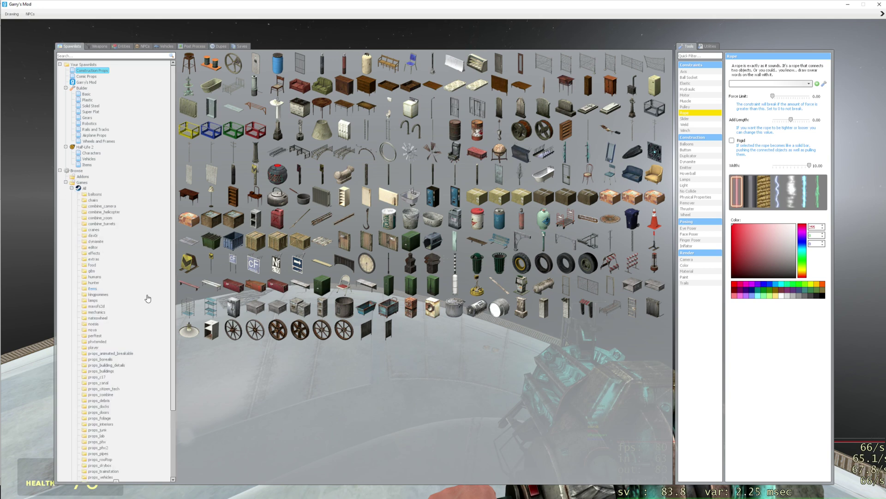
{"action": "left_click", "coordinate": [89, 295]}
{"action": "double_click", "coordinate": [90, 295]}
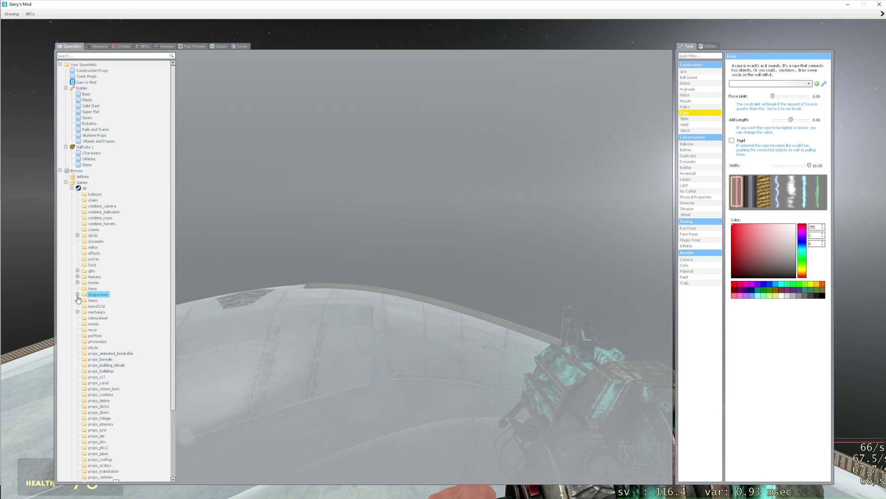
{"action": "left_click", "coordinate": [87, 301]}
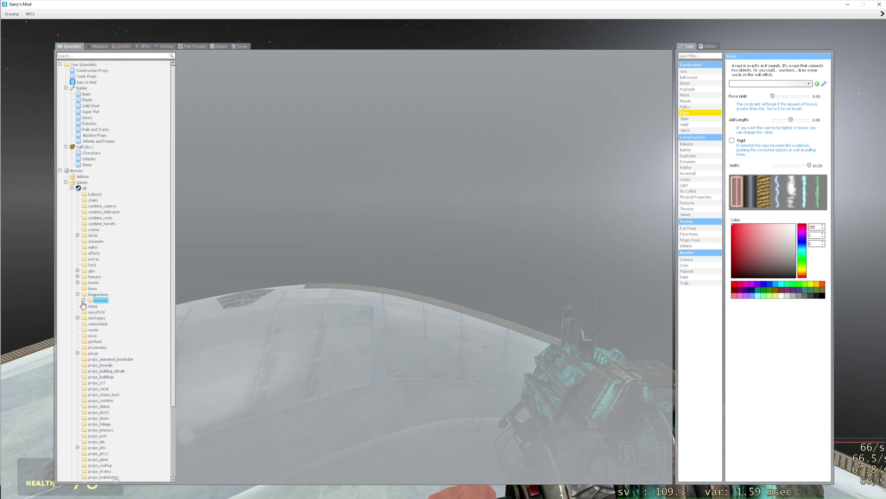
{"action": "left_click", "coordinate": [83, 300]}
{"action": "left_click", "coordinate": [104, 308]}
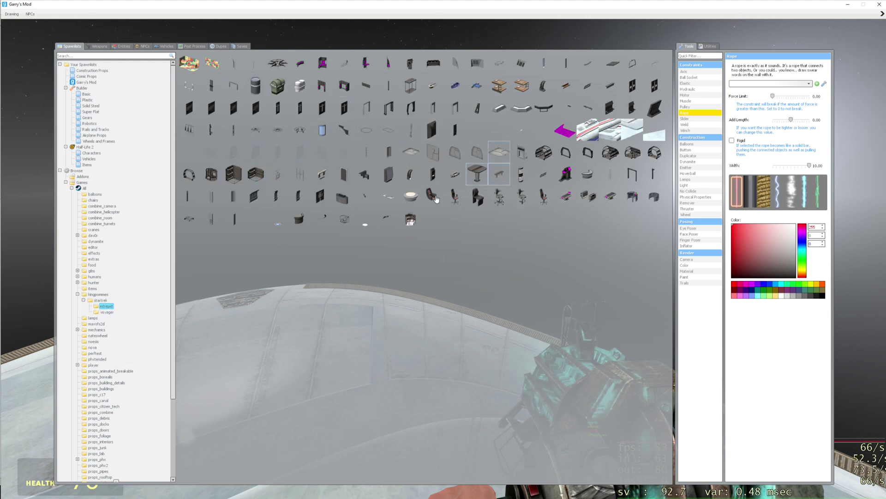
{"action": "key", "text": "Escape"}
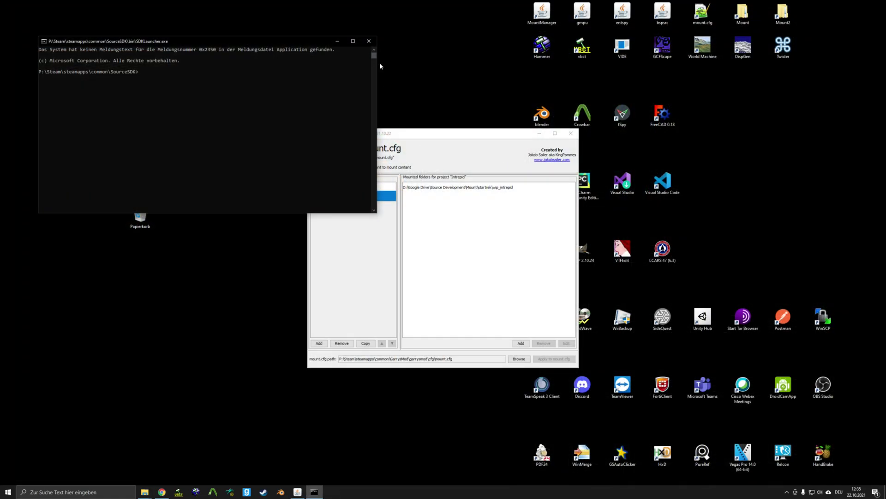
Disable the Intrepid project in mount.cfg through MountManager and relaunch Garry's Mod.
{"action": "left_click", "coordinate": [369, 41]}
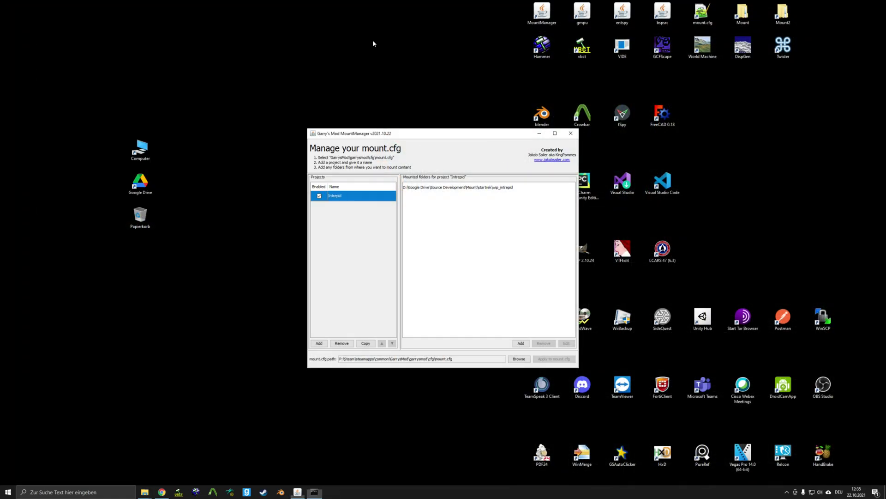
{"action": "left_click", "coordinate": [319, 196]}
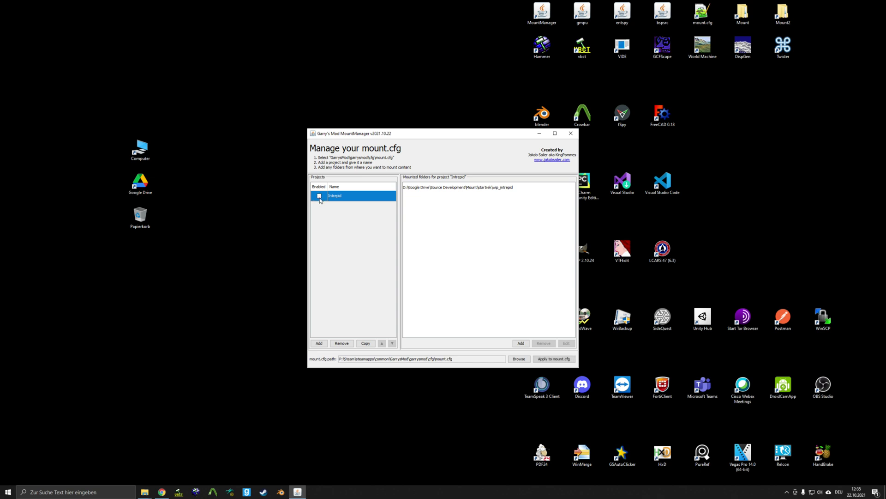
{"action": "left_click", "coordinate": [555, 360]}
{"action": "left_click", "coordinate": [247, 491]}
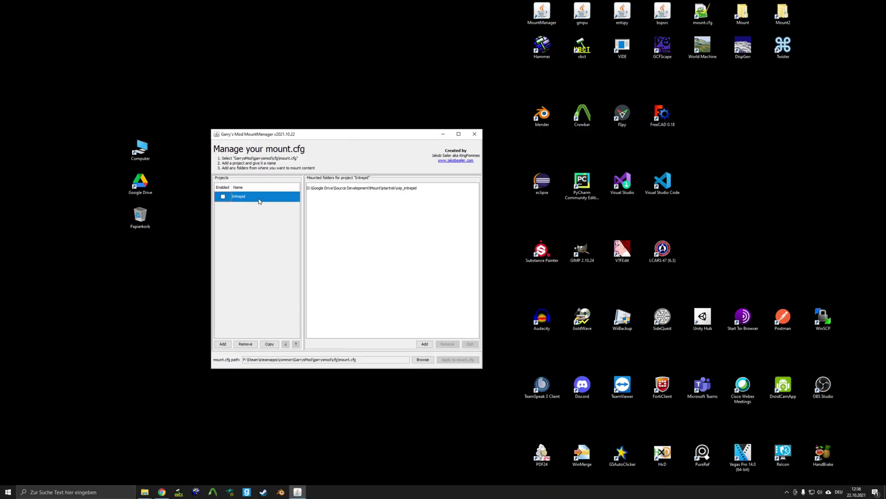
Add a new project named Hogwarts in MountManager.
{"action": "left_click", "coordinate": [224, 345]}
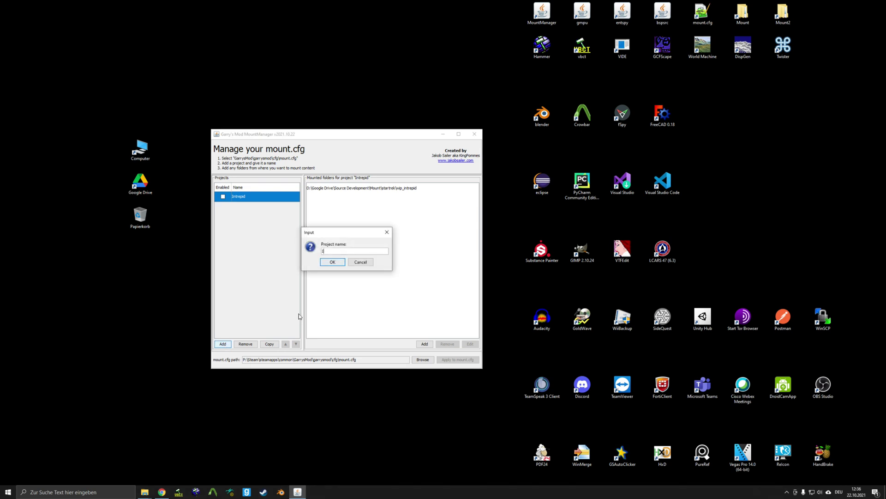
{"action": "type", "text": "Intrep"}
{"action": "key", "text": "ctrl+a"}
{"action": "type", "text": "Hogwarts"}
{"action": "key", "text": "Return"}
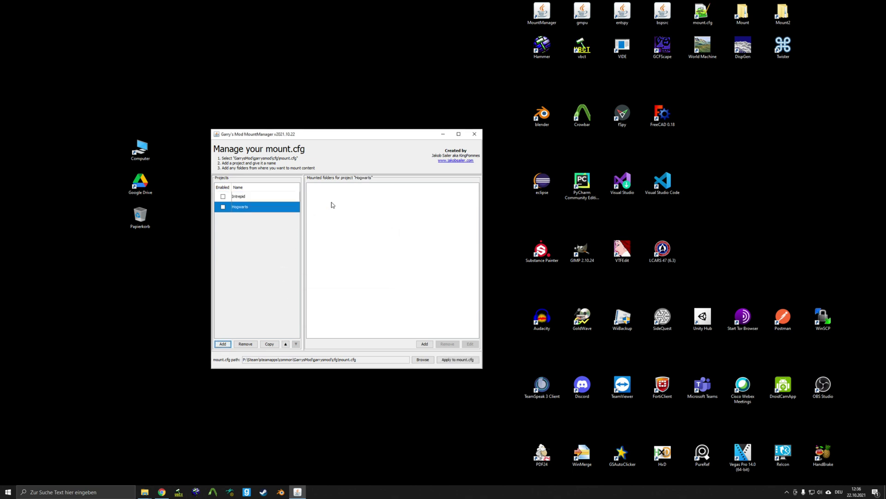
Add the harrypotter\hogwarts folder from the Mount directory to the Hogwarts project's mounted folders.
{"action": "left_click", "coordinate": [425, 344]}
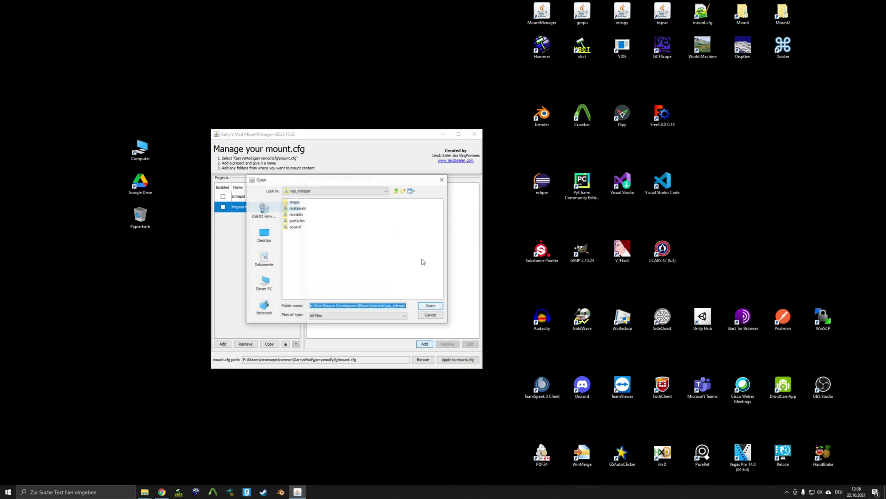
{"action": "left_click", "coordinate": [396, 191]}
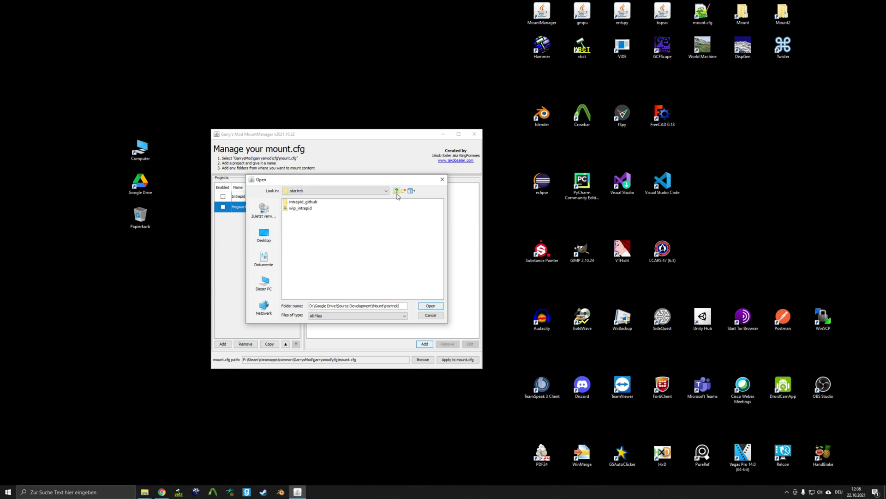
{"action": "left_click", "coordinate": [397, 192]}
{"action": "double_click", "coordinate": [305, 208]}
{"action": "left_click", "coordinate": [301, 202]}
{"action": "left_click", "coordinate": [432, 307]}
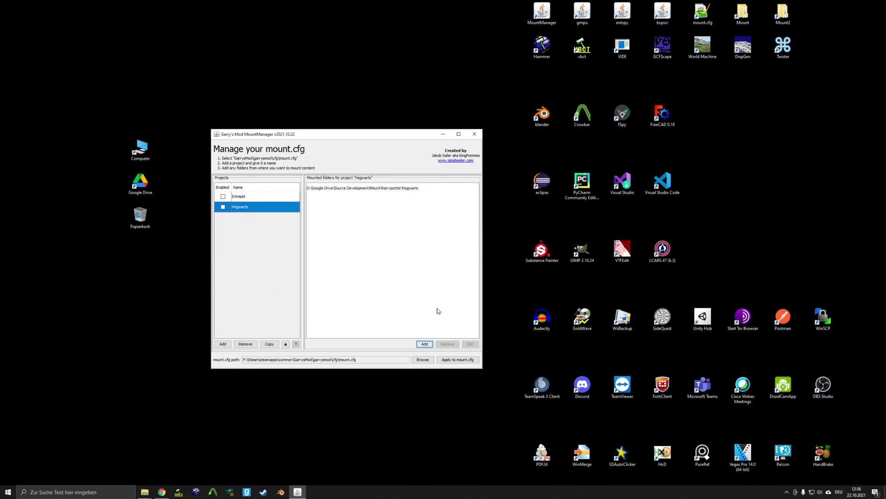
Rename the Hogwarts project to Deathstar.
{"action": "double_click", "coordinate": [247, 207]}
{"action": "type", "text": "Deathstar"}
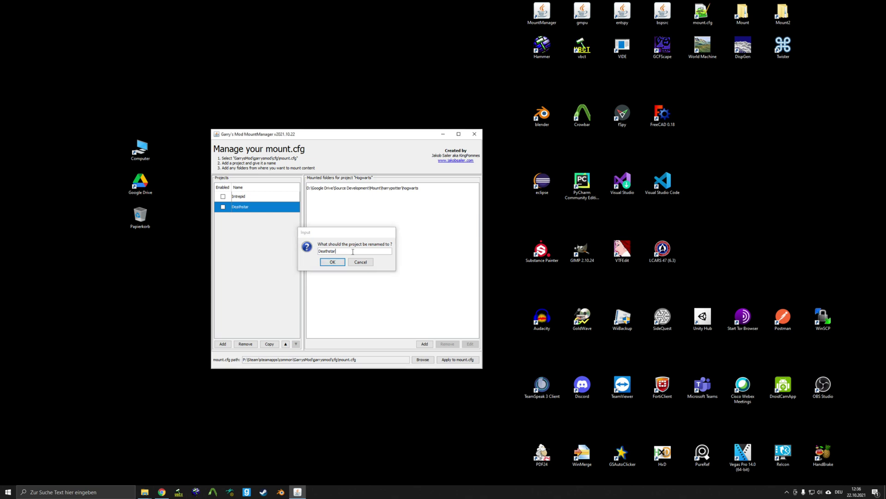
{"action": "key", "text": "Return"}
Remove the harrypotter\hogwarts folder from the Deathstar project's mounted folders.
{"action": "left_click", "coordinate": [385, 200]}
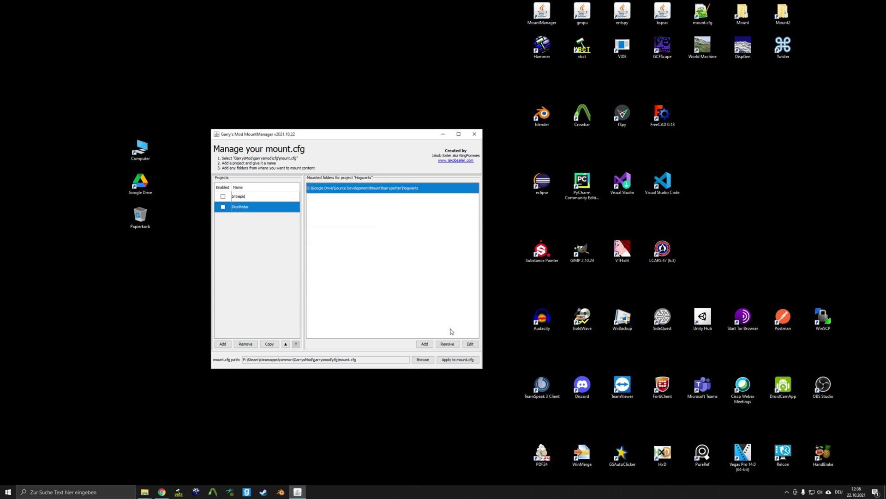
{"action": "left_click", "coordinate": [455, 346]}
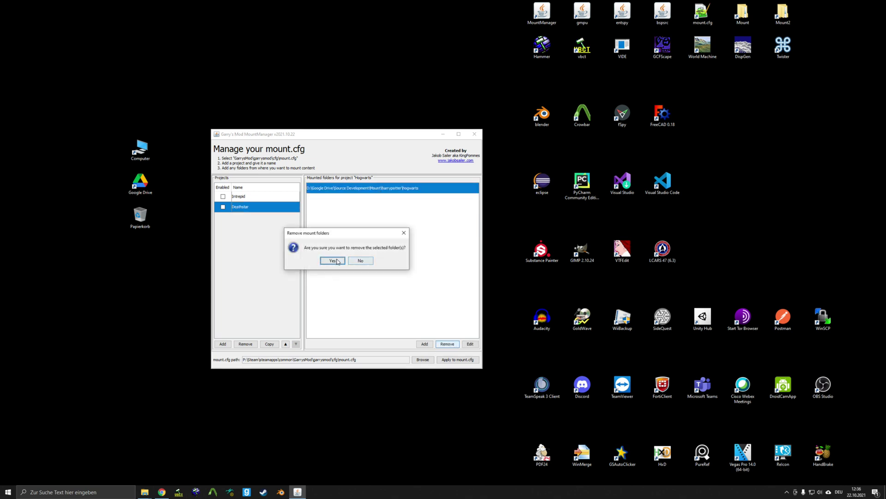
{"action": "left_click", "coordinate": [333, 261]}
Add all subfolders of Mount\starwars, from asteroids through venator, to the Deathstar project's mounted folders.
{"action": "left_click", "coordinate": [425, 344]}
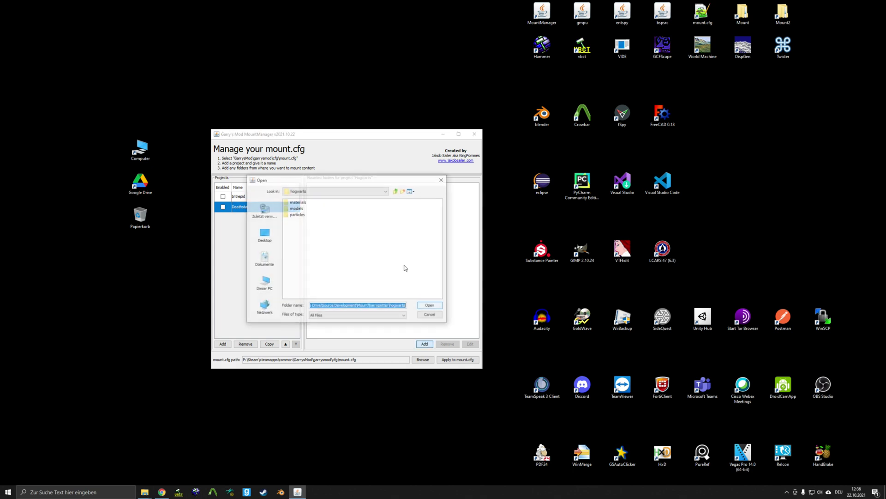
{"action": "left_click", "coordinate": [397, 194]}
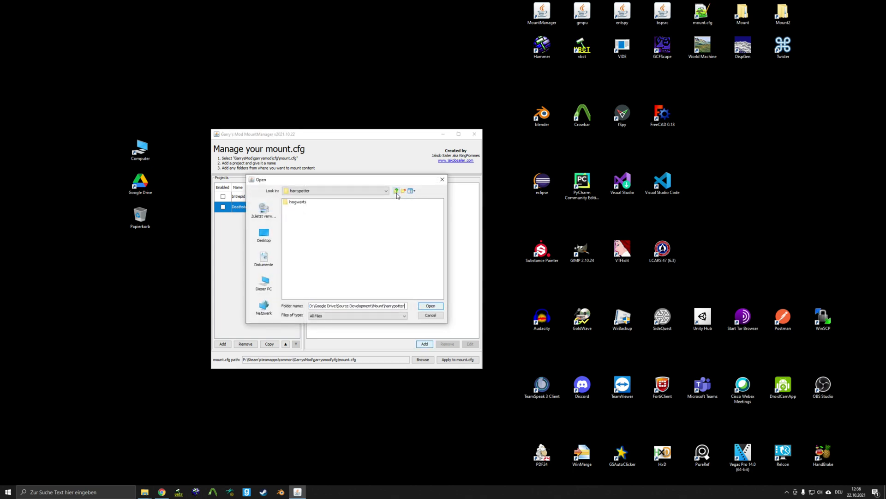
{"action": "left_click", "coordinate": [397, 194]}
{"action": "left_click", "coordinate": [297, 215]}
{"action": "double_click", "coordinate": [296, 220]}
{"action": "left_click", "coordinate": [297, 204]}
{"action": "left_click", "coordinate": [347, 233], "text": "shift"}
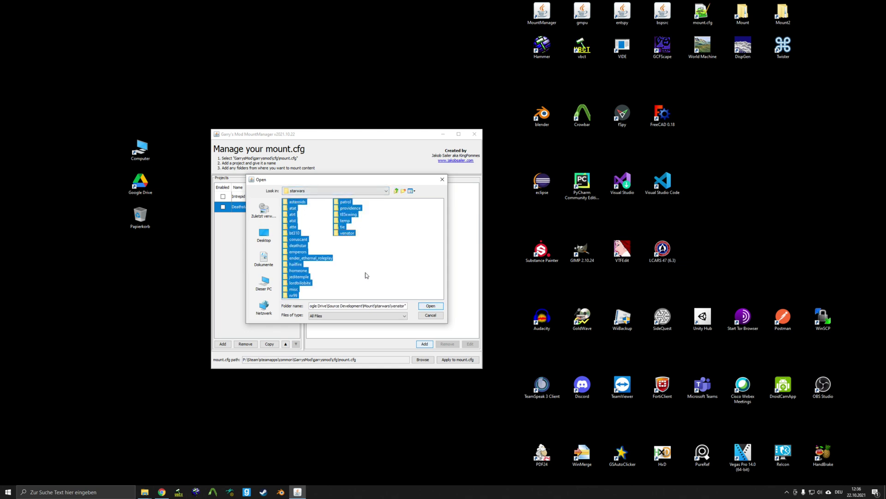
{"action": "left_click", "coordinate": [430, 306]}
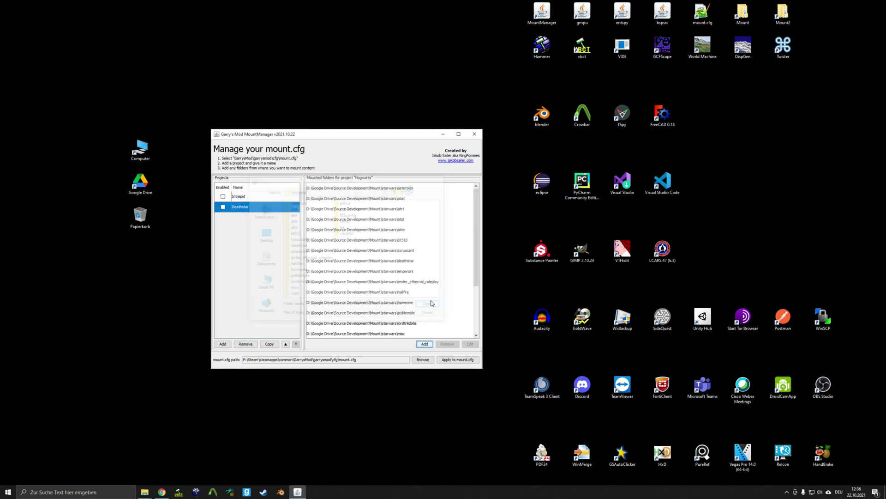
Enable the Deathstar project and apply it to mount.cfg.
{"action": "left_click", "coordinate": [458, 359]}
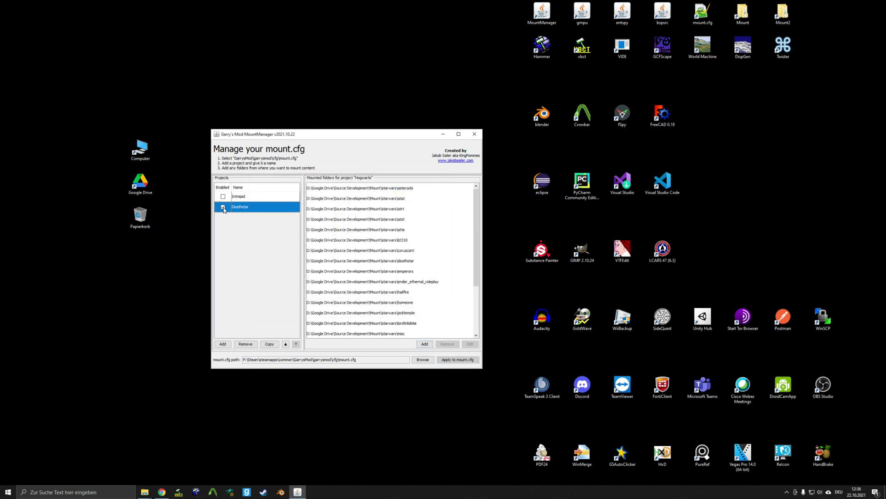
{"action": "left_click", "coordinate": [445, 360]}
Move the Deathstar project above Intrepid and back below it in the project list, twice.
{"action": "left_click", "coordinate": [286, 344]}
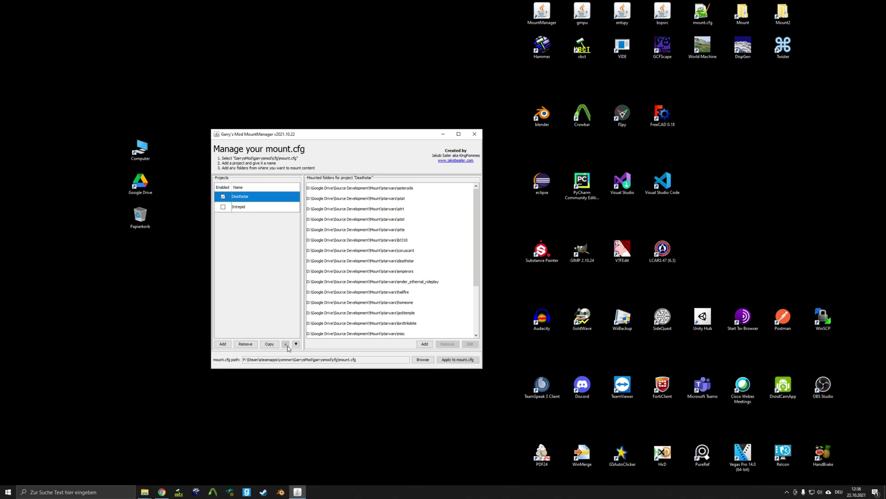
{"action": "left_click", "coordinate": [296, 344]}
{"action": "left_click", "coordinate": [286, 344]}
{"action": "left_click", "coordinate": [296, 344]}
Copy the Deathstar project as a new project named Venator and close MountManager.
{"action": "left_click", "coordinate": [270, 343]}
{"action": "type", "text": "V"}
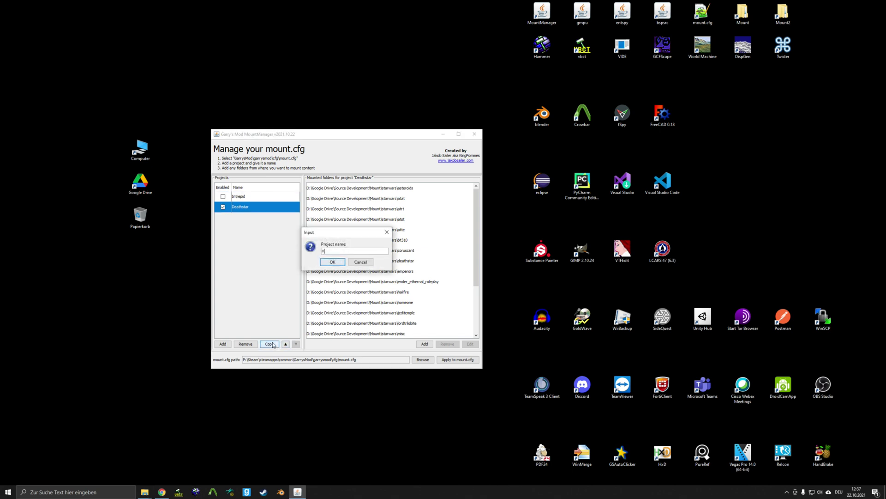
{"action": "type", "text": "enator"}
{"action": "key", "text": "Return"}
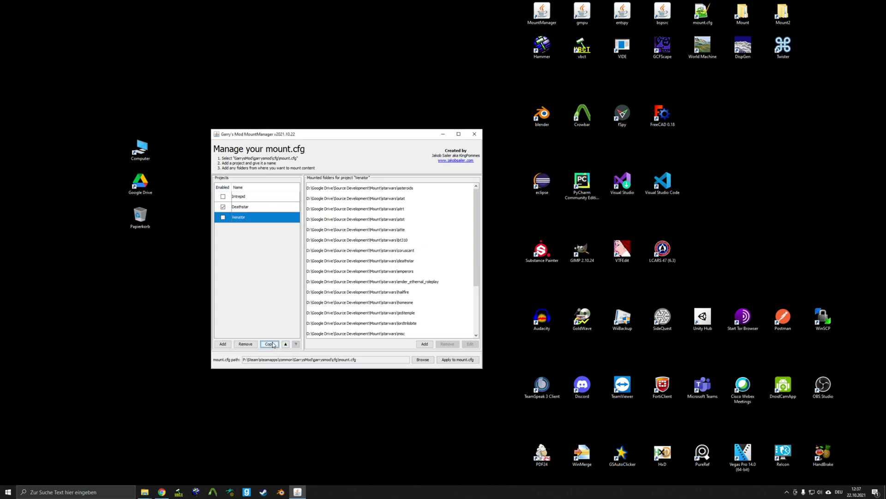
{"action": "left_click", "coordinate": [474, 134]}
{"action": "left_click_drag", "start_coordinate": [460, 97], "coordinate": [251, 369]}
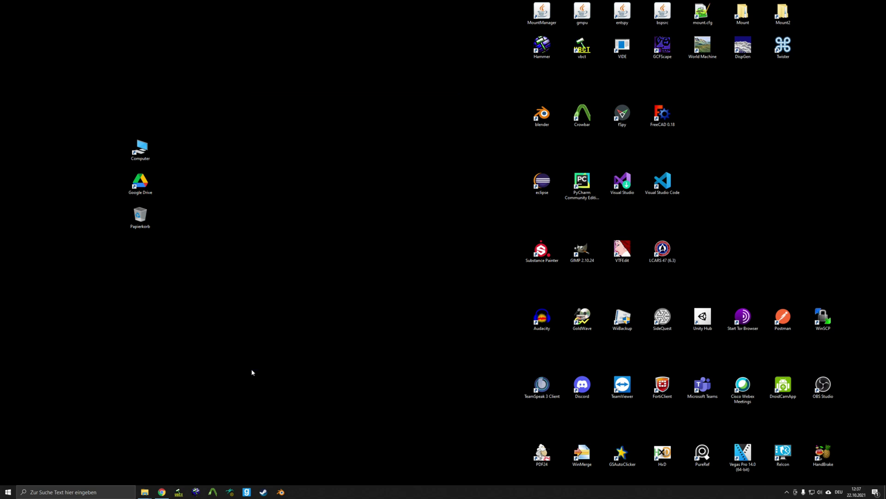